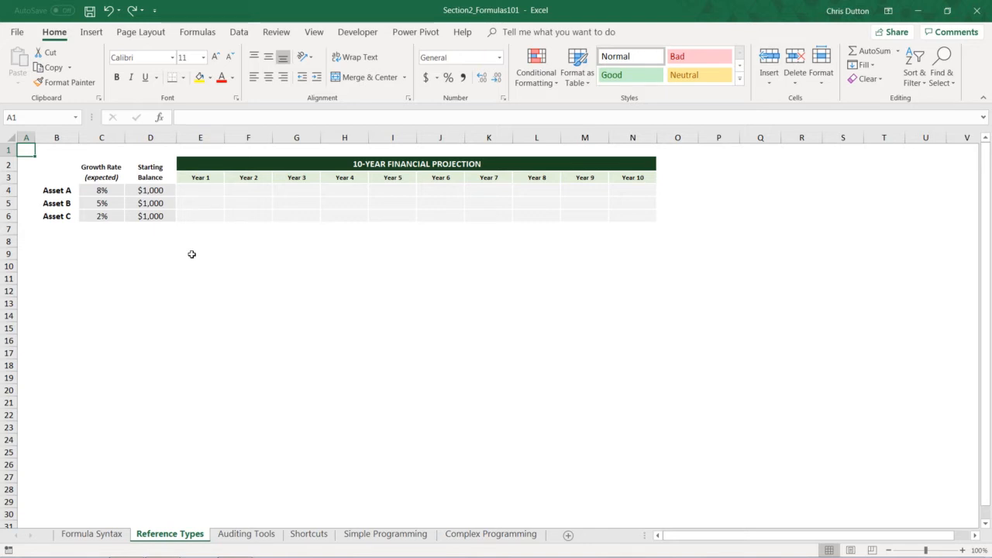
# Review the asset names, expected growth rates and starting balances for Assets A to C.
pyautogui.click(56, 191)
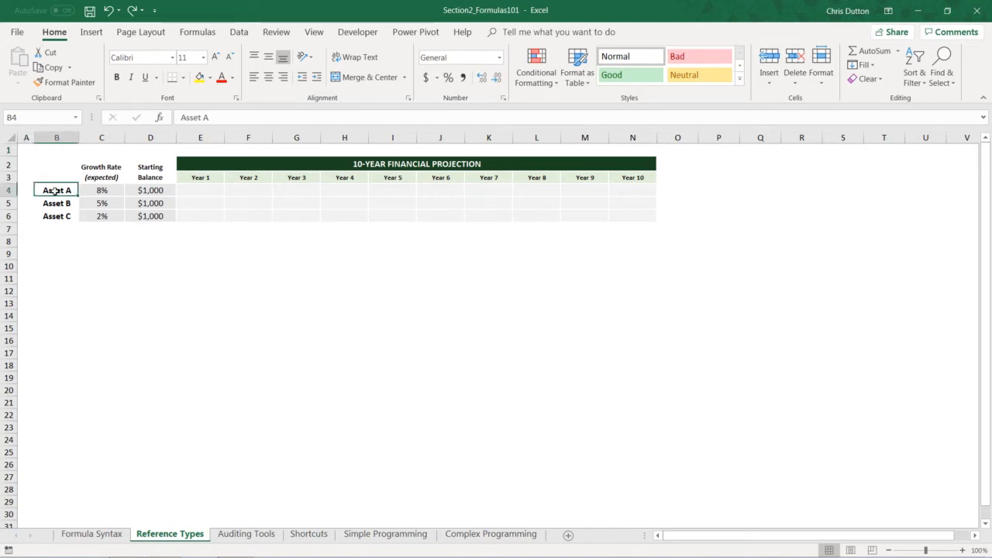
pyautogui.press('Down')
pyautogui.press('Down')
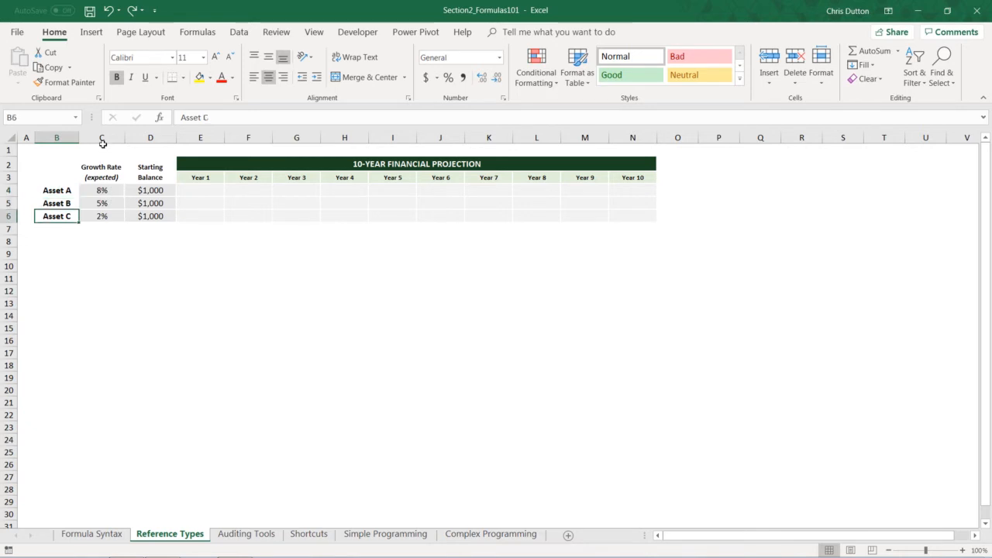
pyautogui.moveTo(104, 189); pyautogui.dragTo(117, 217)
pyautogui.moveTo(156, 190); pyautogui.dragTo(151, 217)
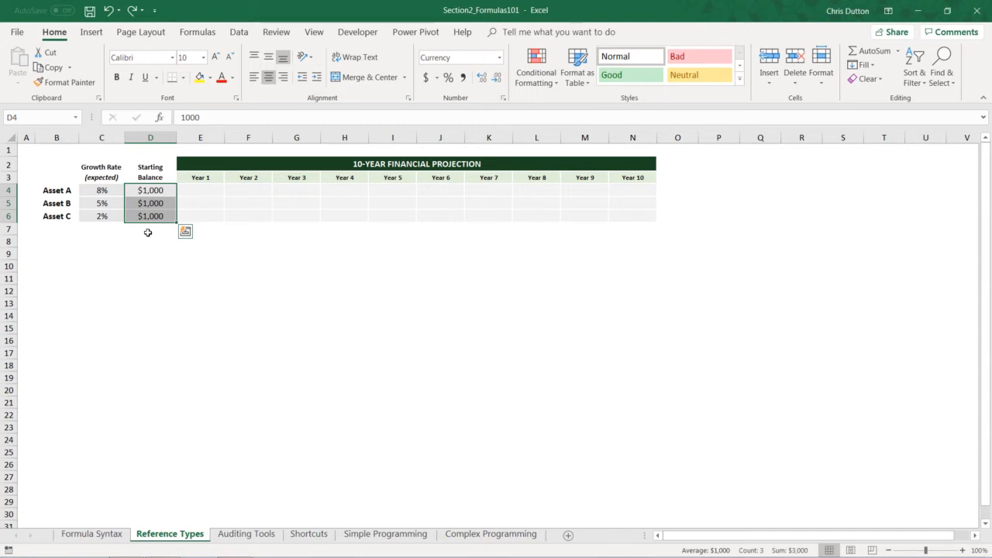
# Enter the formula =D4*(1+C4) in E4 to project Asset A's Year 1 balance.
pyautogui.click(211, 190)
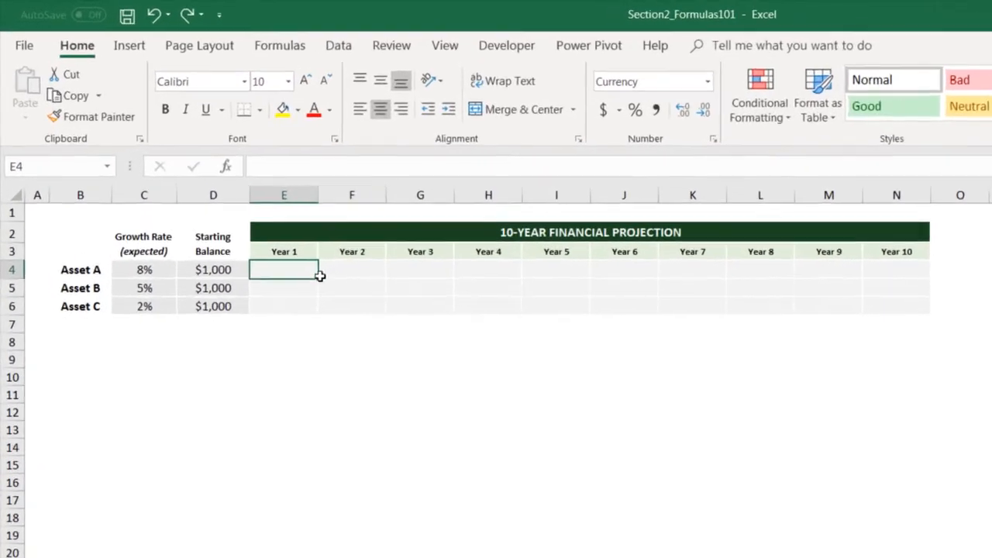
pyautogui.write('=')
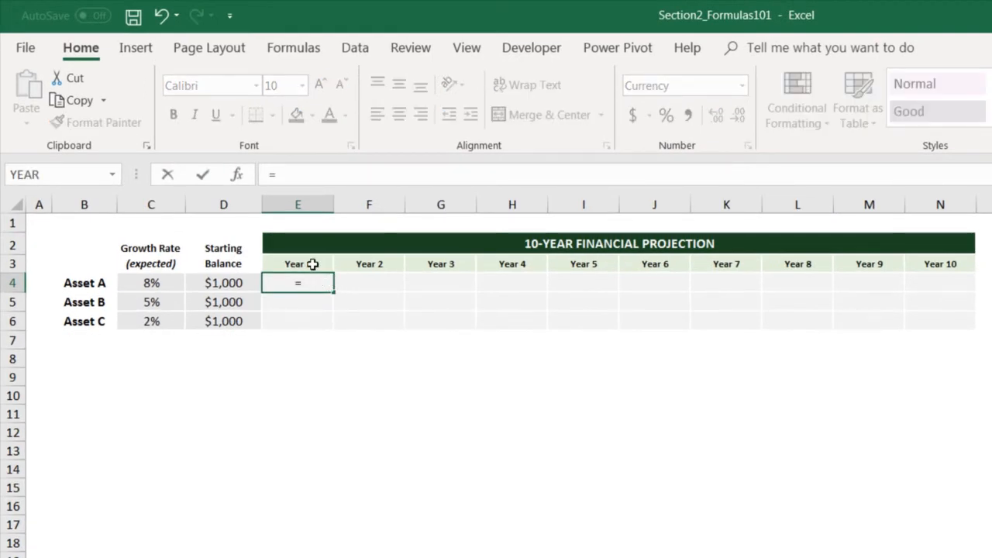
pyautogui.click(224, 284)
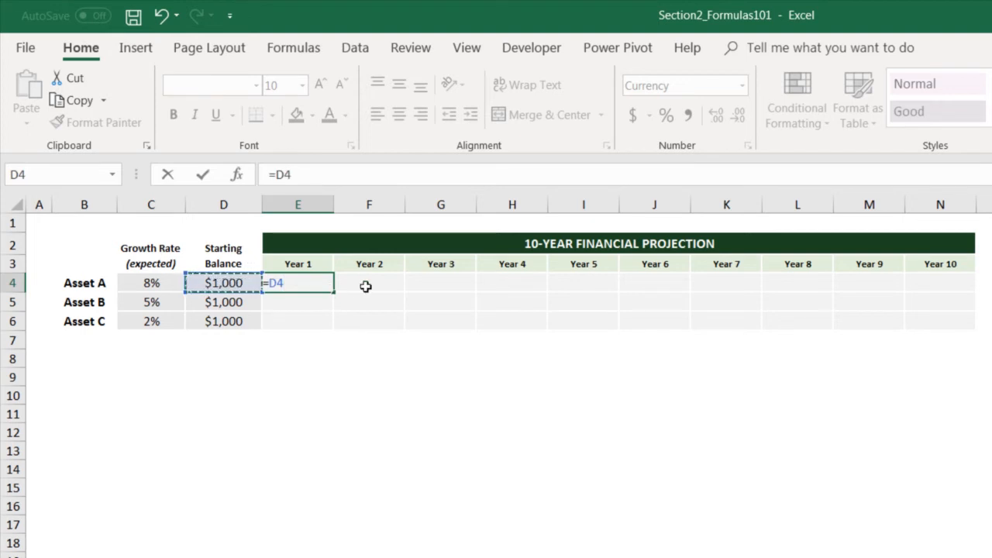
pyautogui.write('*')
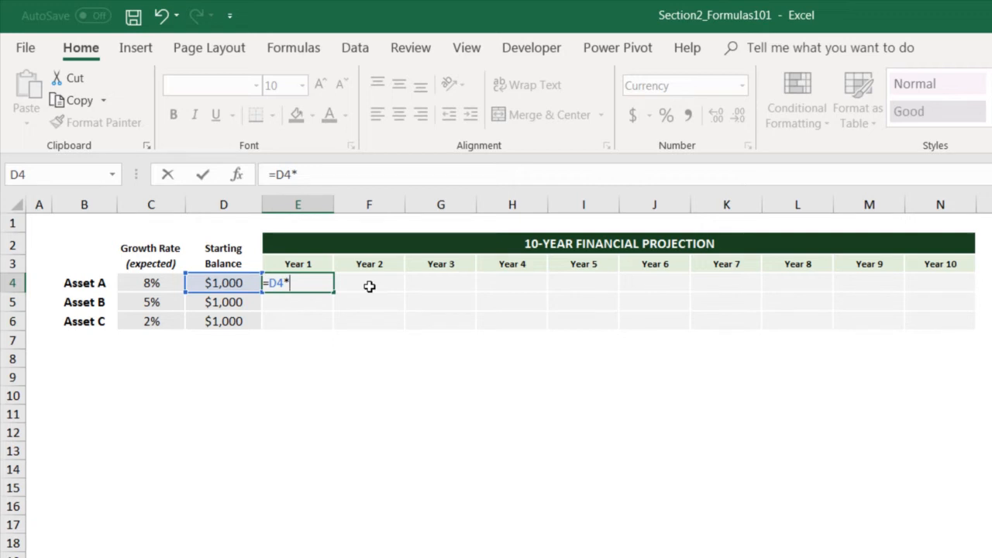
pyautogui.write('(1+')
pyautogui.click(152, 283)
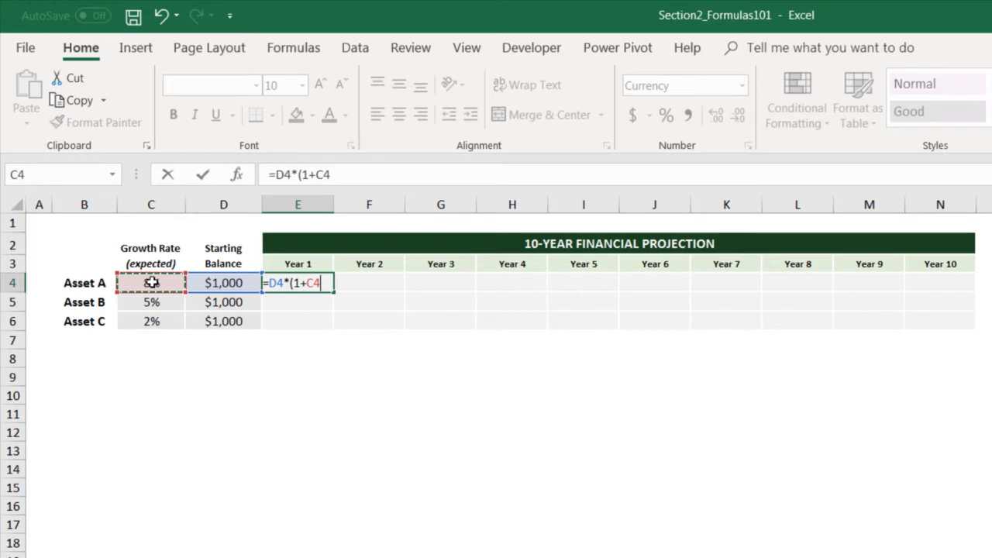
pyautogui.write(')')
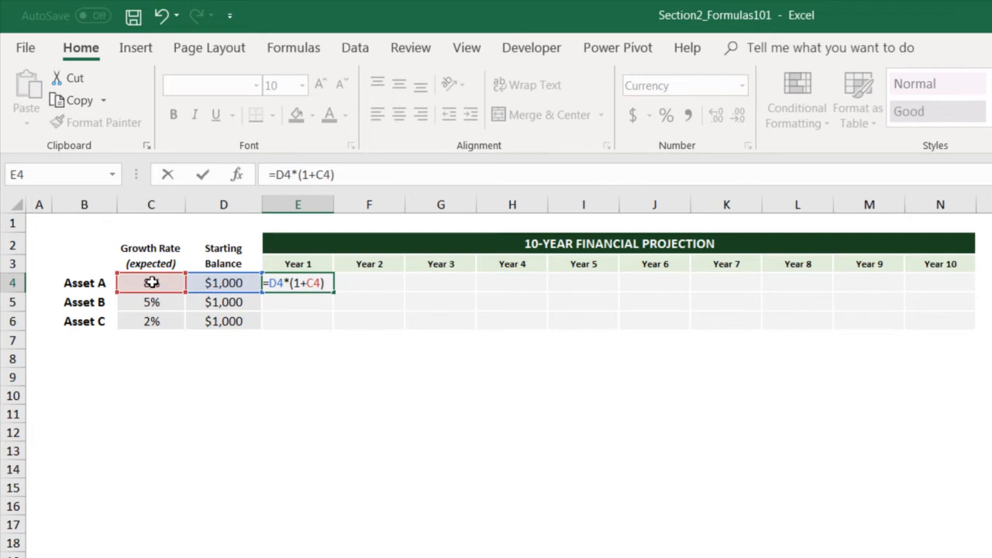
pyautogui.press('Return')
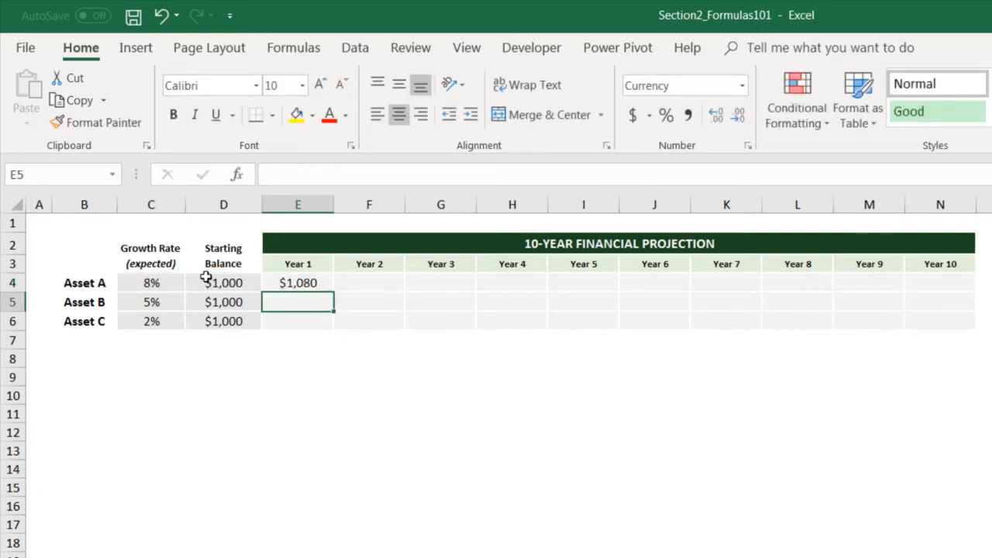
# Fill Asset A's Year 1 formula across through Year 10 in N4 and check the copied Year 2 and Year 3 cells.
pyautogui.click(310, 284)
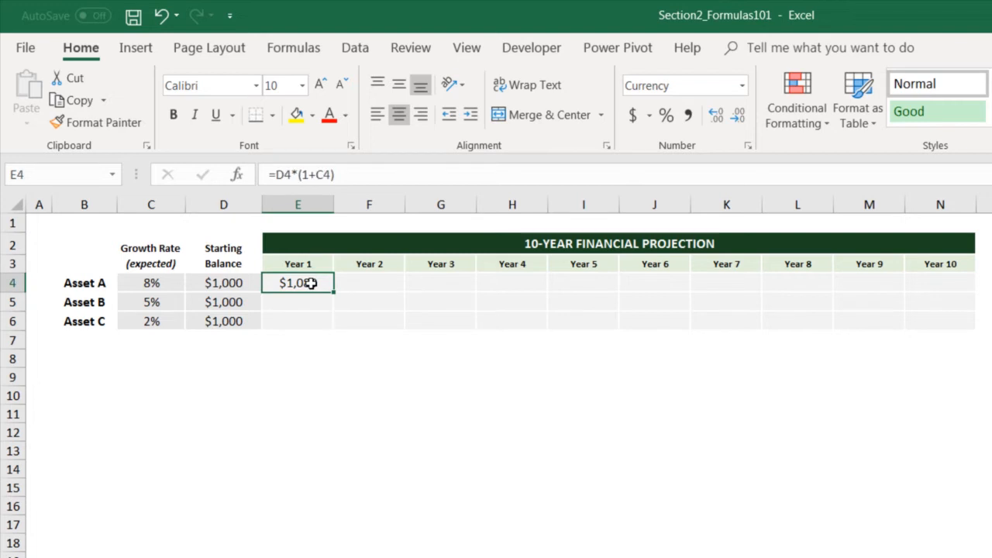
pyautogui.moveTo(336, 290); pyautogui.dragTo(978, 288)
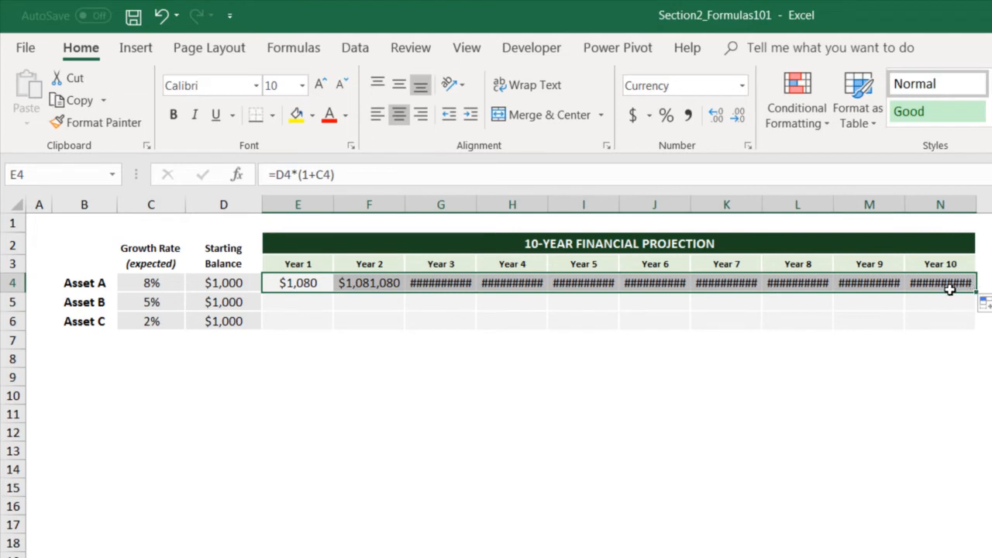
pyautogui.click(305, 280)
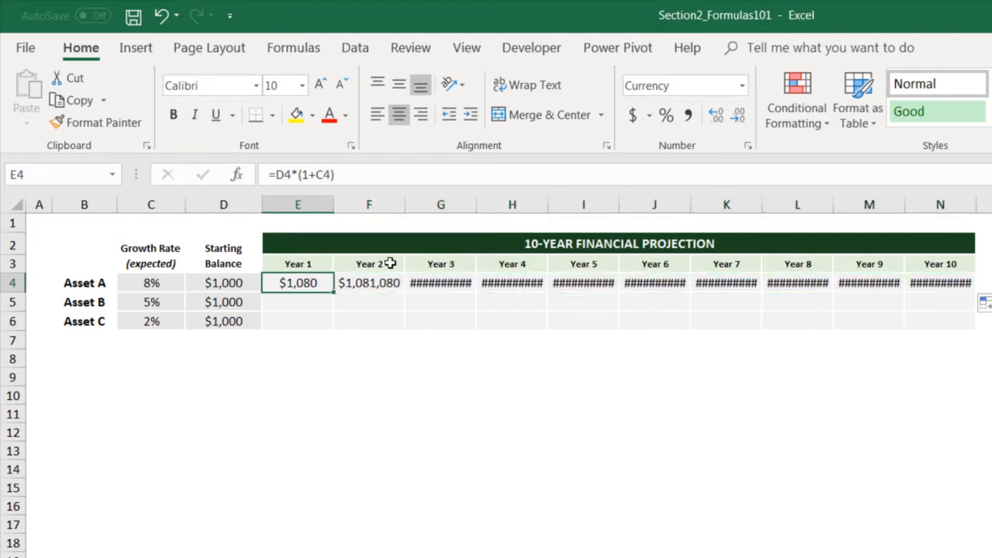
pyautogui.press('Right')
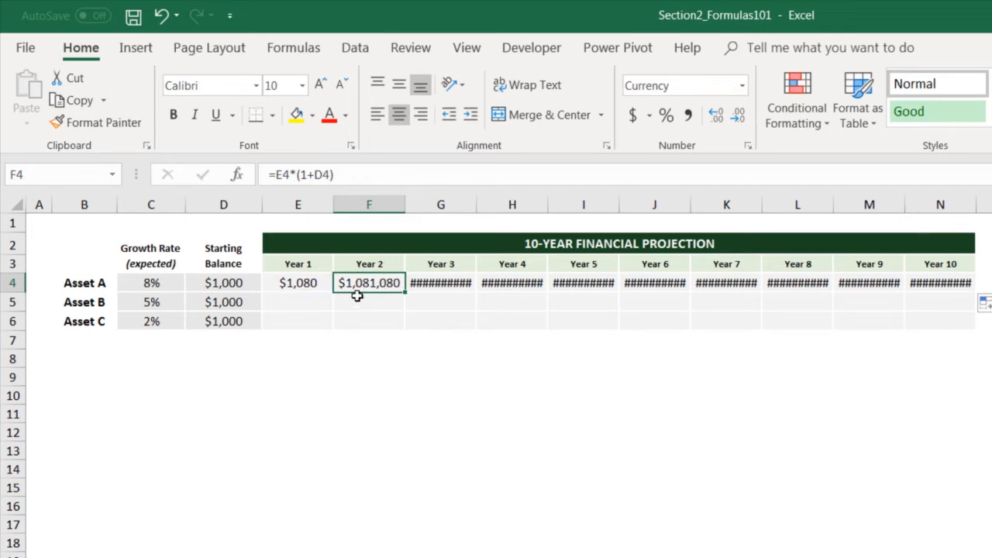
pyautogui.moveTo(440, 284)
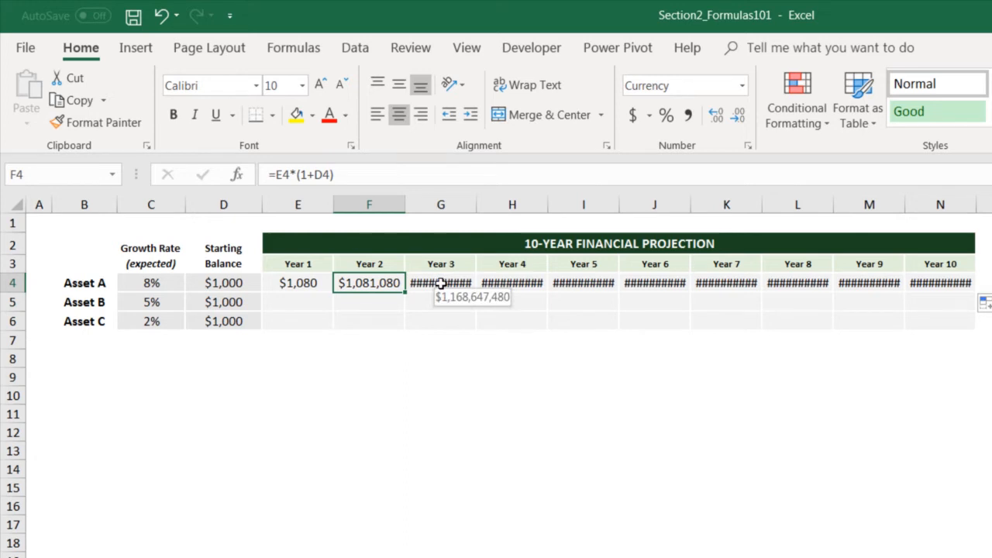
pyautogui.moveTo(513, 283)
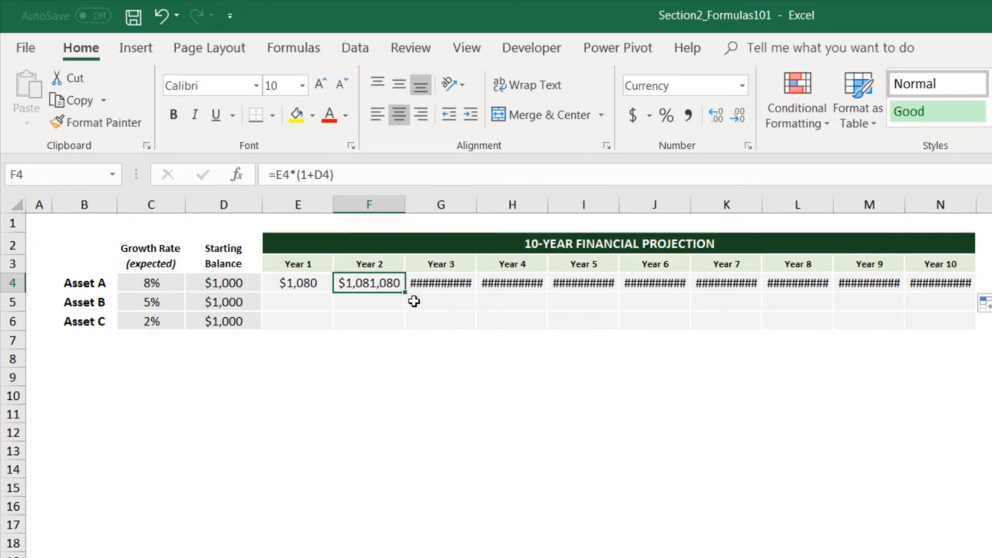
# Examine which cells Asset A's Year 1 formula in E4 refers to, leaving the formula as it is.
pyautogui.click(293, 285)
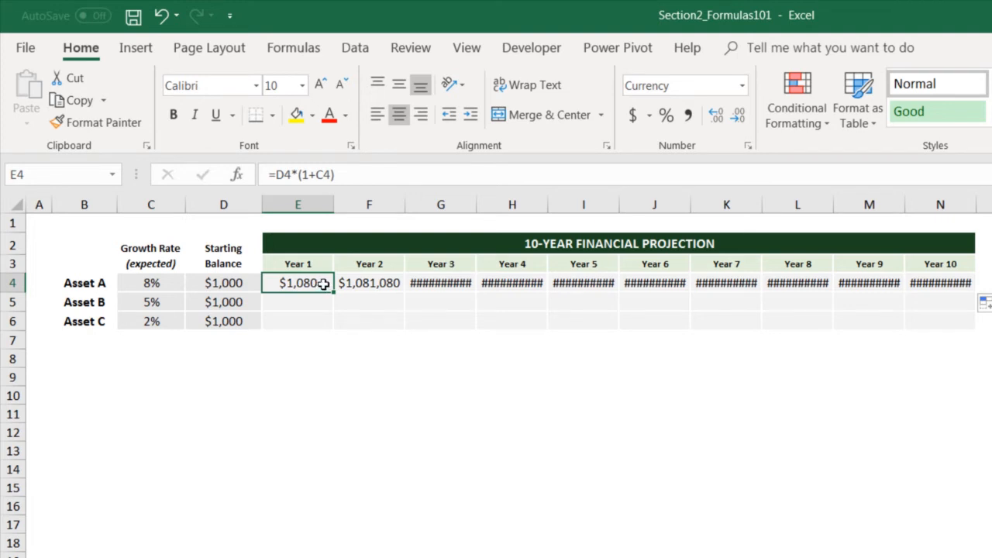
pyautogui.doubleClick(323, 283)
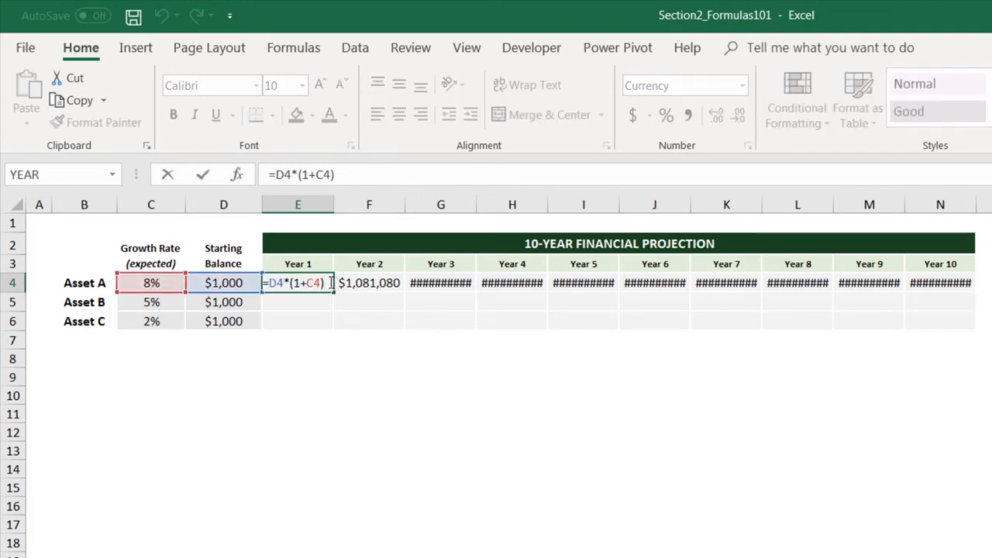
pyautogui.press('Escape')
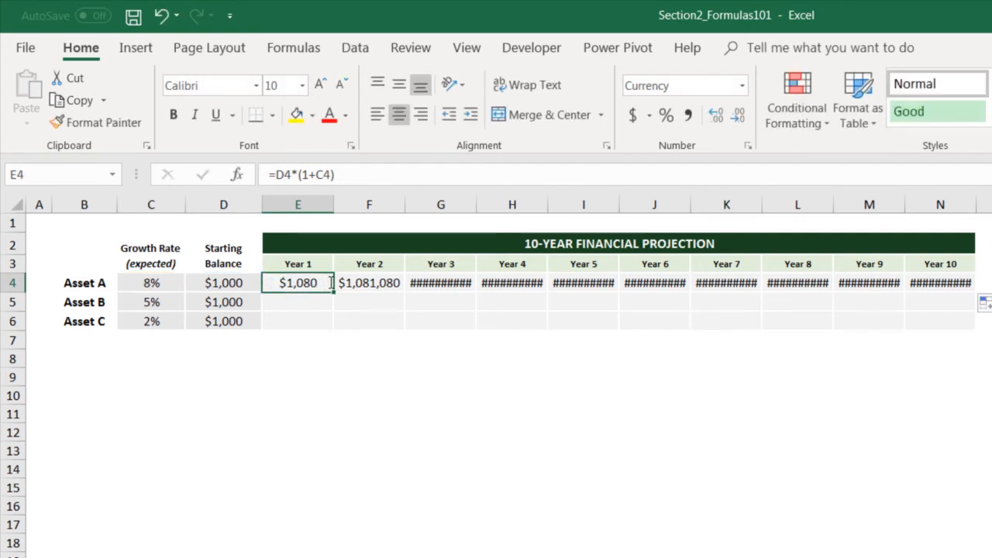
pyautogui.press('F2')
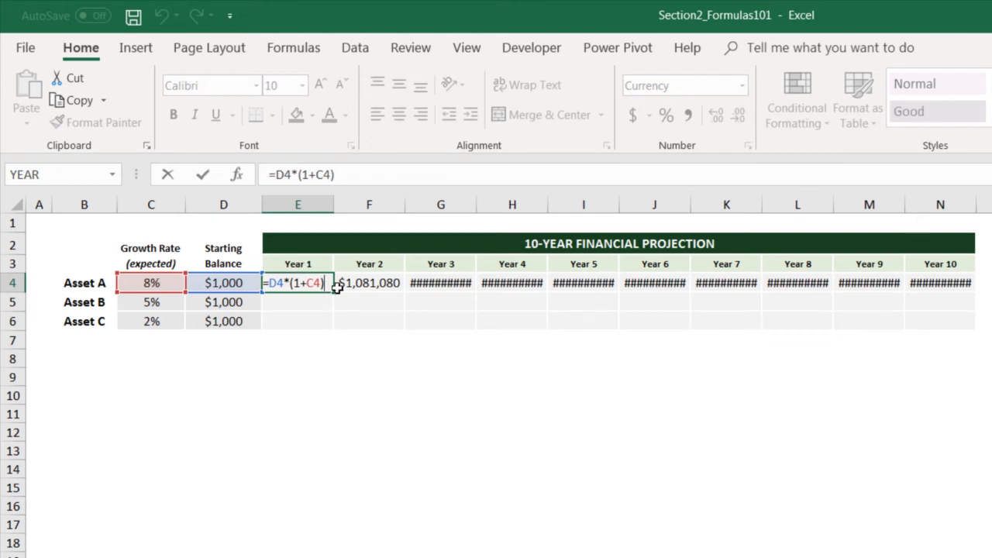
pyautogui.hotkey('ctrl', 'Return')
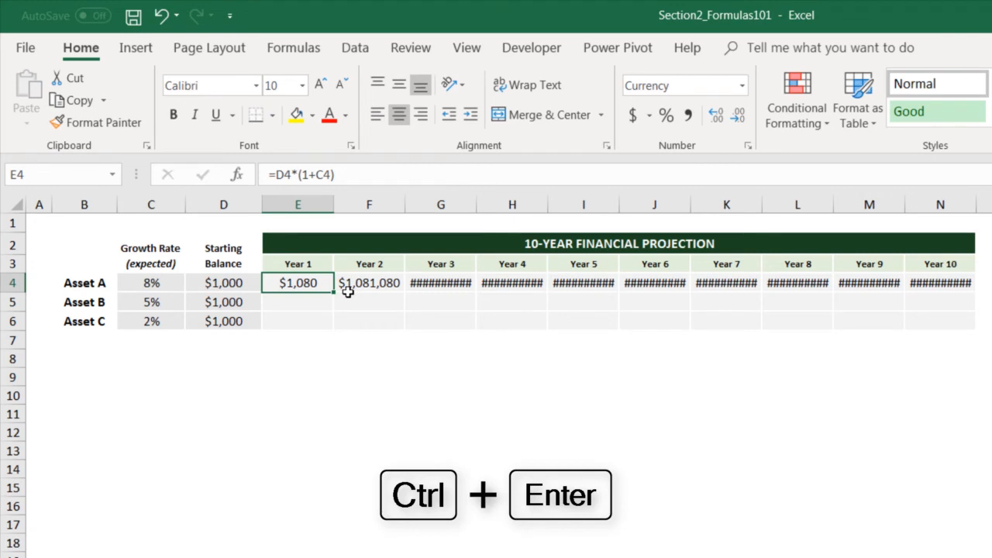
# Examine which cells the copied Year 2 formula in F4 refers to.
pyautogui.click(348, 290)
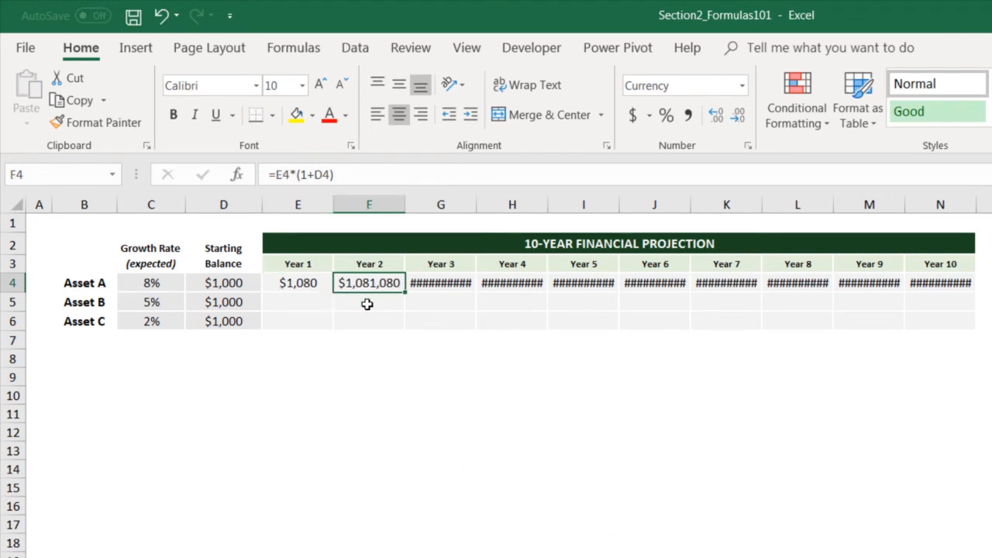
pyautogui.press('F2')
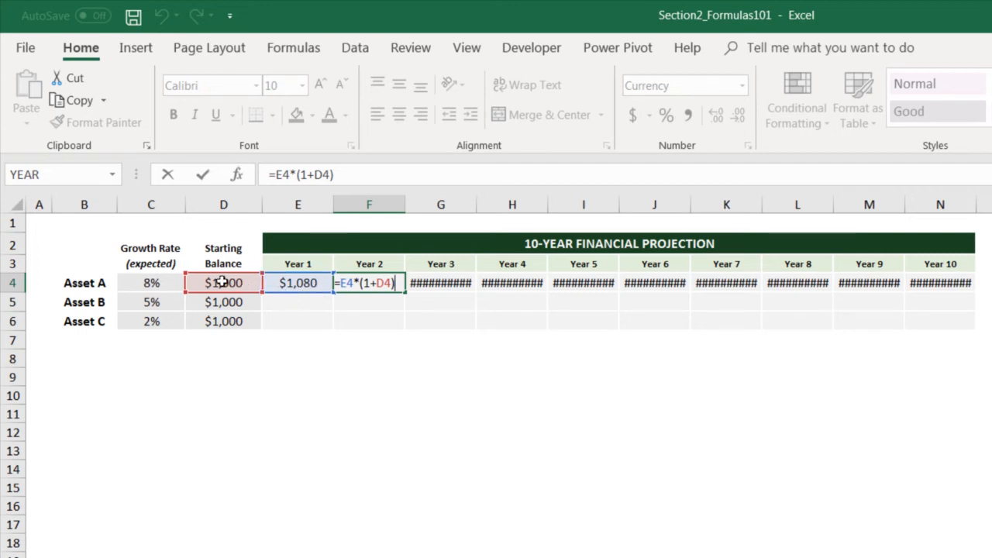
pyautogui.press('Return')
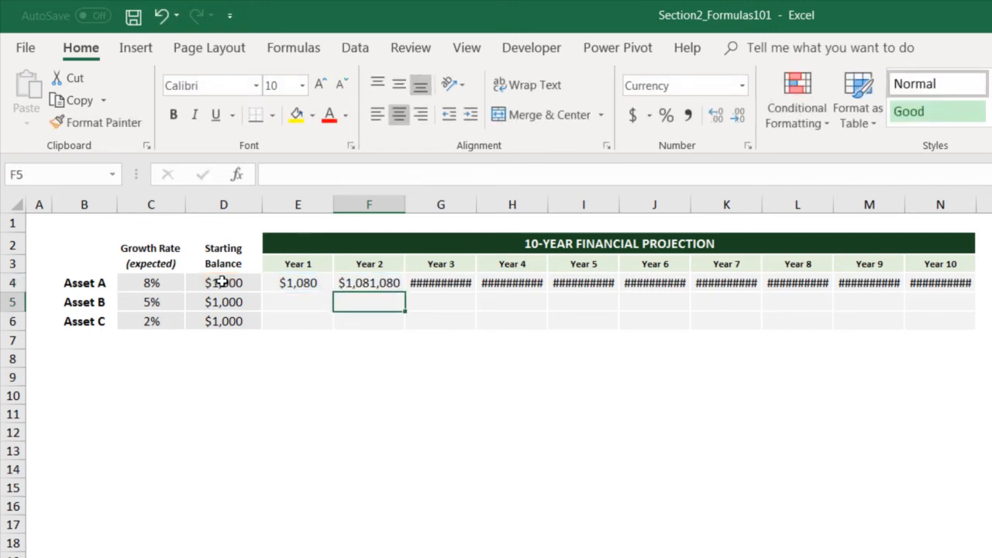
pyautogui.press('Up')
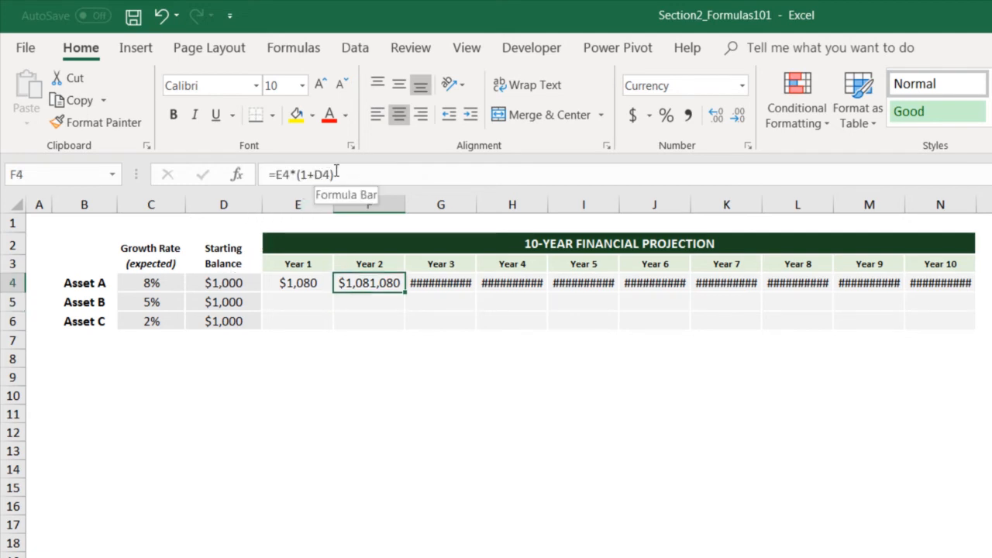
# Compare Asset A's formulas cell by cell from Year 1 to Year 5 and check the Year 6 value.
pyautogui.press('Left')
pyautogui.press('Right')
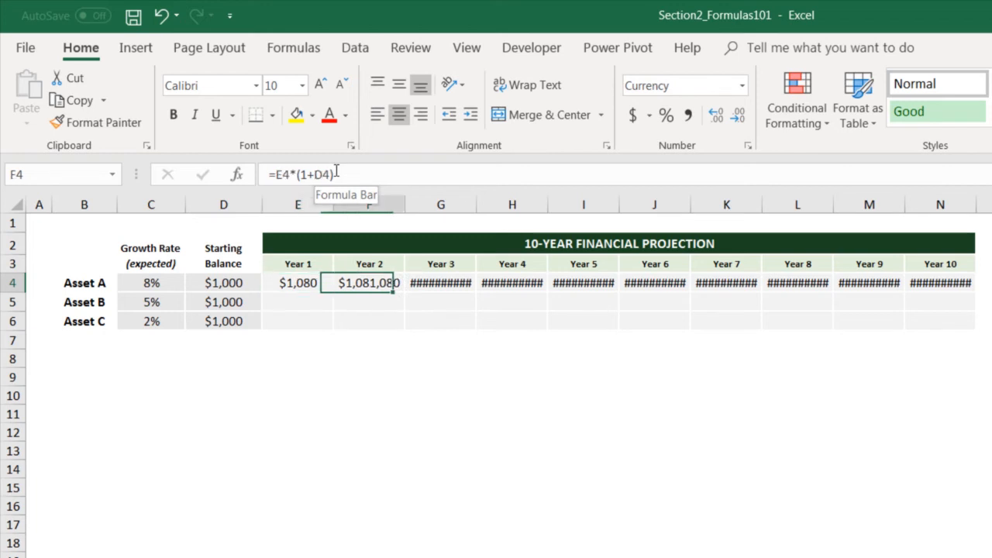
pyautogui.press('Right')
pyautogui.press('Right')
pyautogui.press('Right')
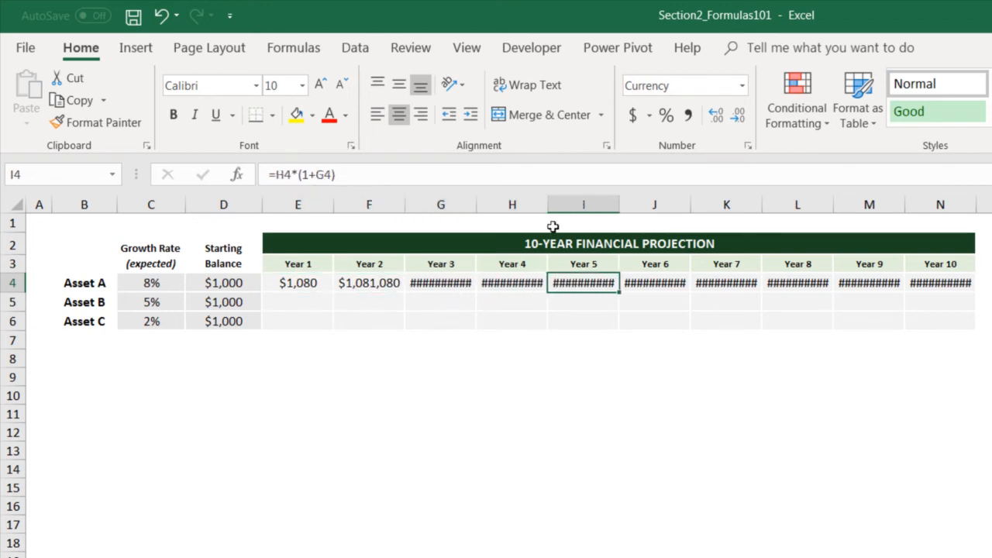
pyautogui.moveTo(654, 284)
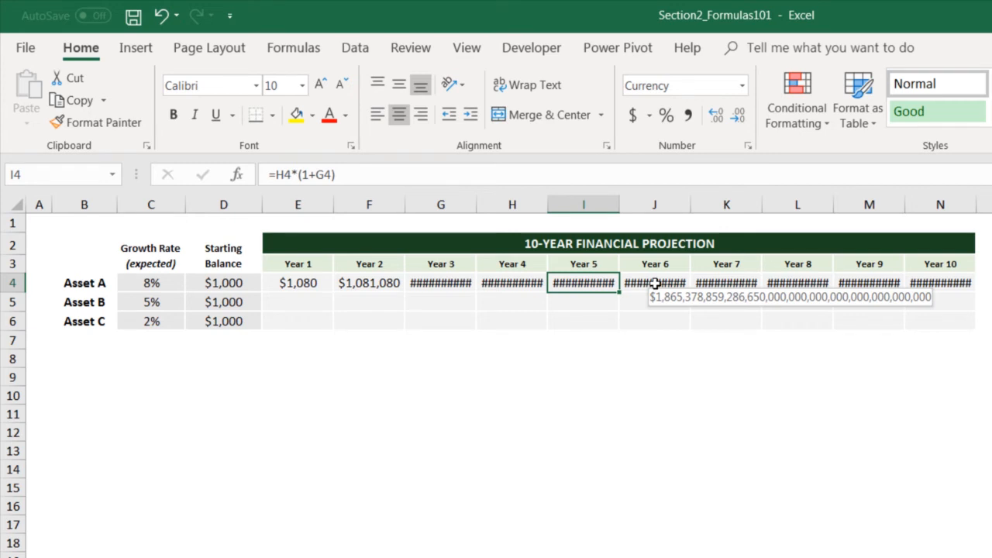
# Make the growth rate reference in E4 absolute so the formula reads =D4*(1+$C$4).
pyautogui.click(321, 282)
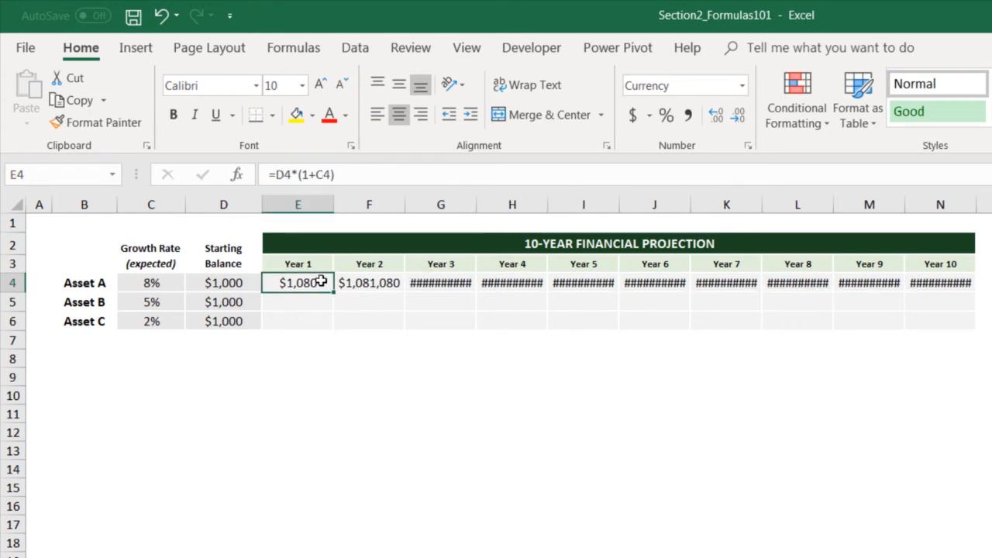
pyautogui.click(324, 175)
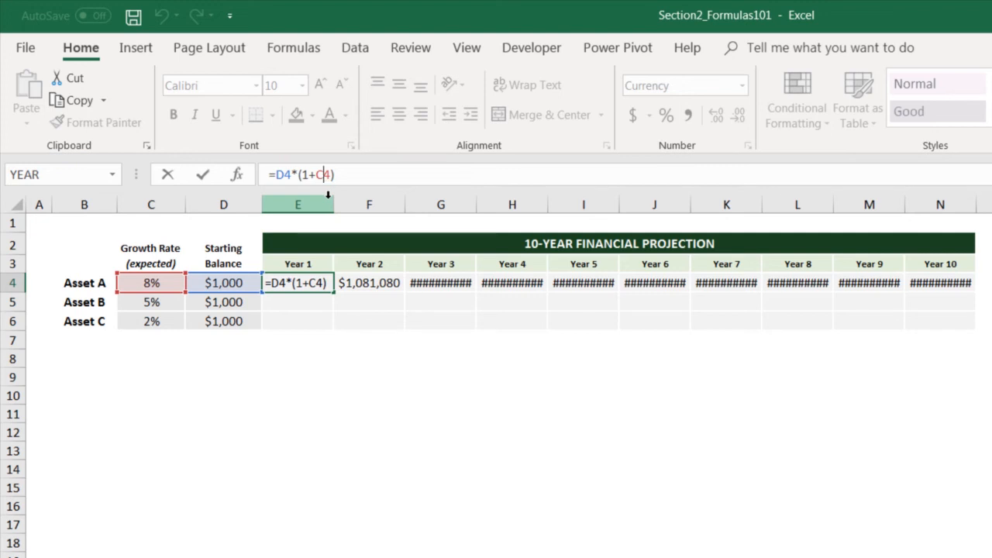
pyautogui.click(316, 174)
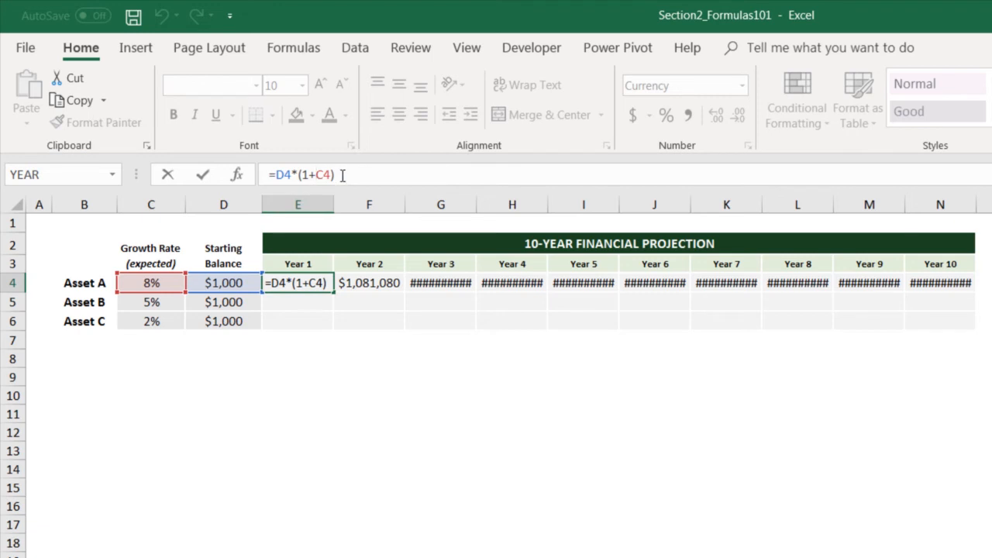
pyautogui.write('$')
pyautogui.press('Right')
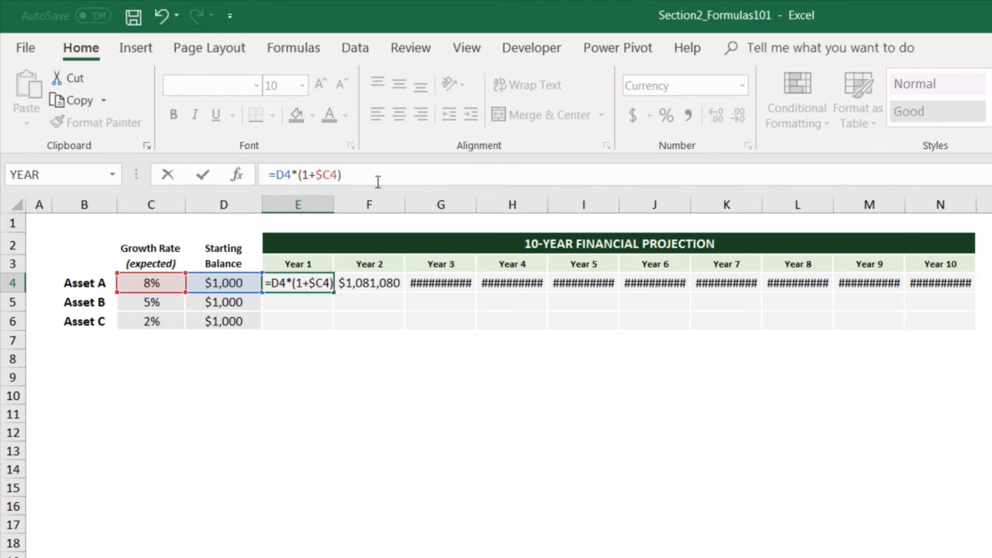
pyautogui.write('$')
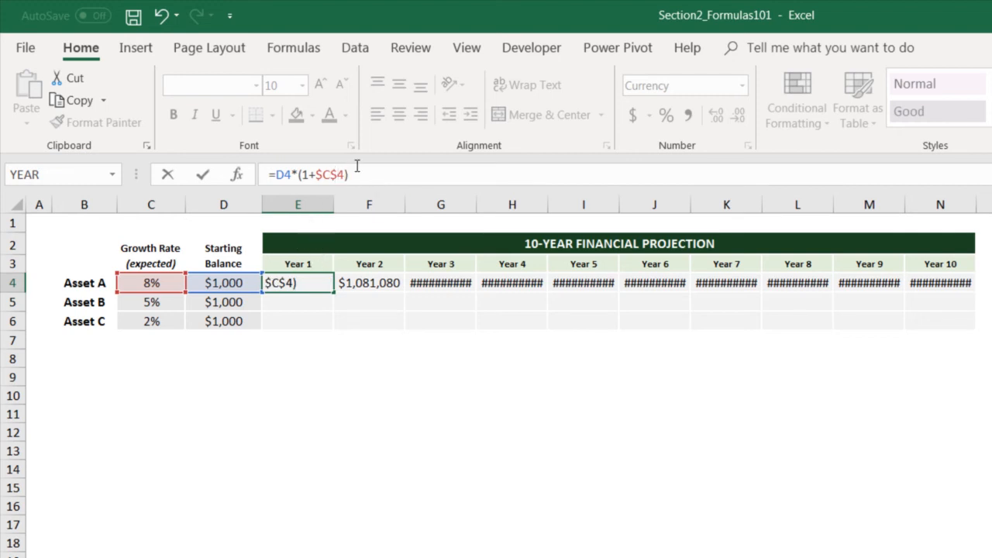
pyautogui.press('Return')
# Fill the corrected Year 1 formula from E4 across Asset A's row through Year 10 in N4.
pyautogui.click(306, 285)
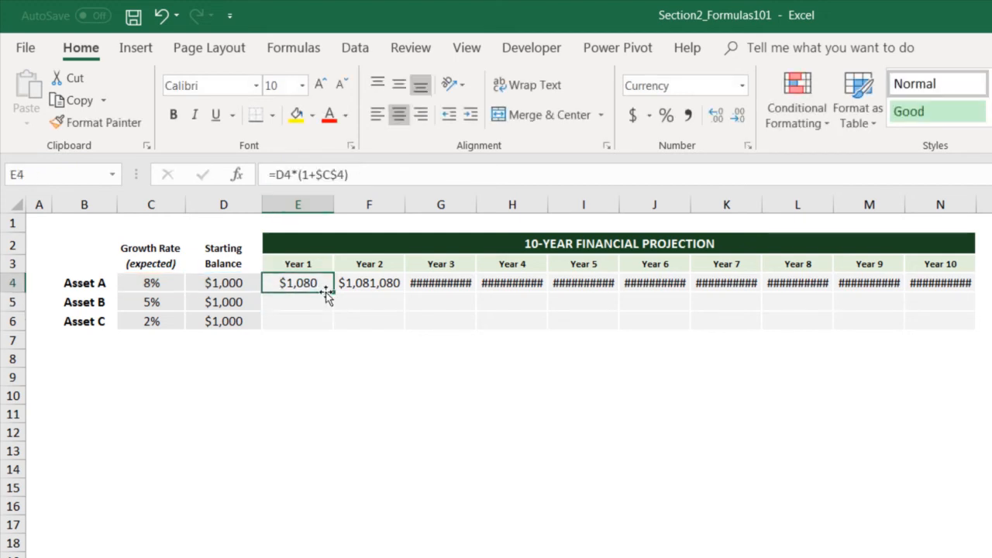
pyautogui.moveTo(332, 291); pyautogui.dragTo(950, 285)
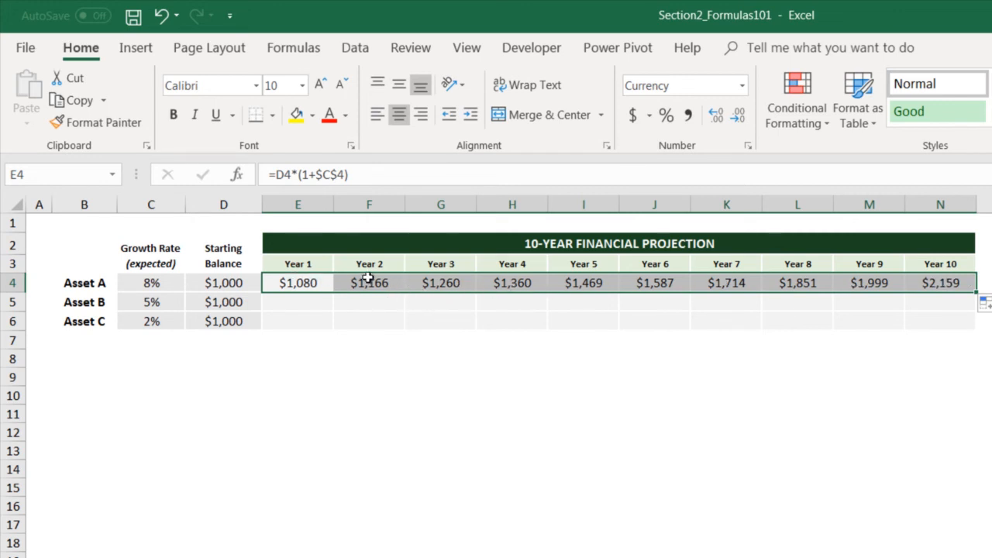
pyautogui.click(300, 282)
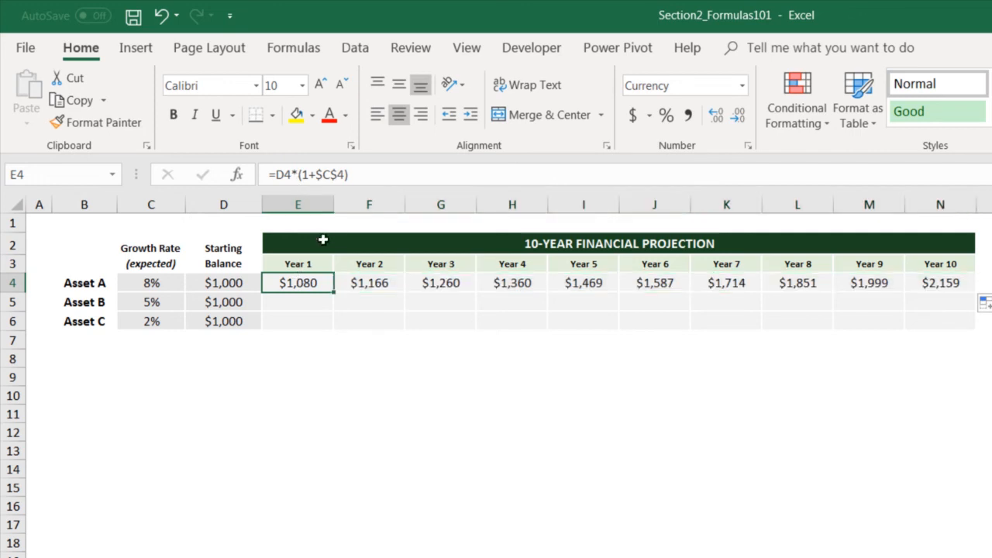
# Check the copied growth formulas cell by cell across Asset A's row from Year 1 through Year 10.
pyautogui.press('Right')
pyautogui.press('Right')
pyautogui.press('Right')
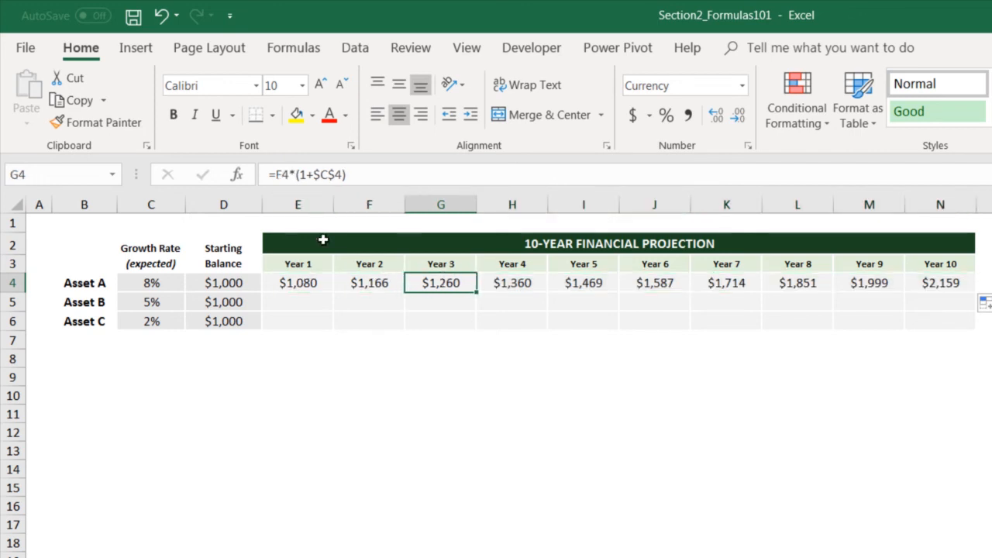
pyautogui.press('Right')
pyautogui.press('Right')
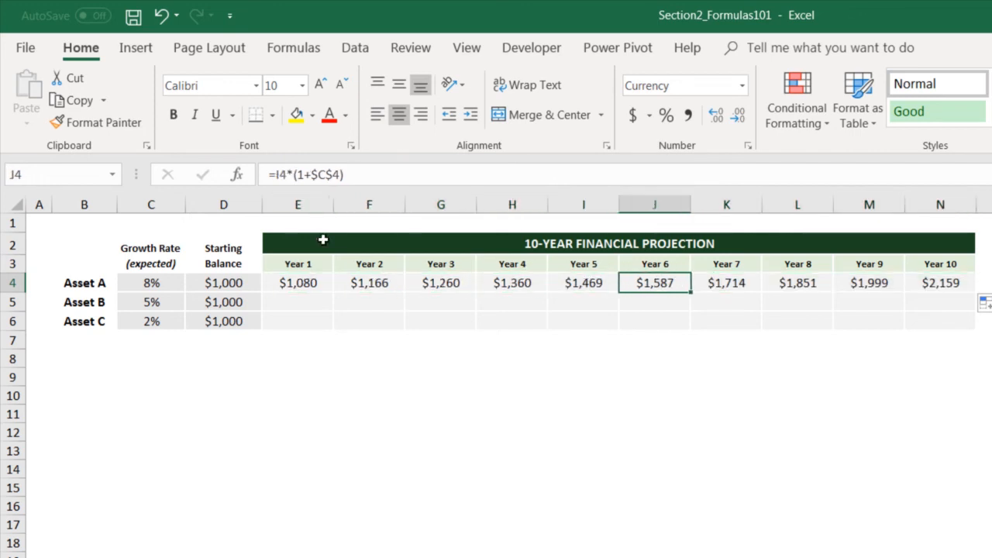
pyautogui.press('Right')
pyautogui.press('Right')
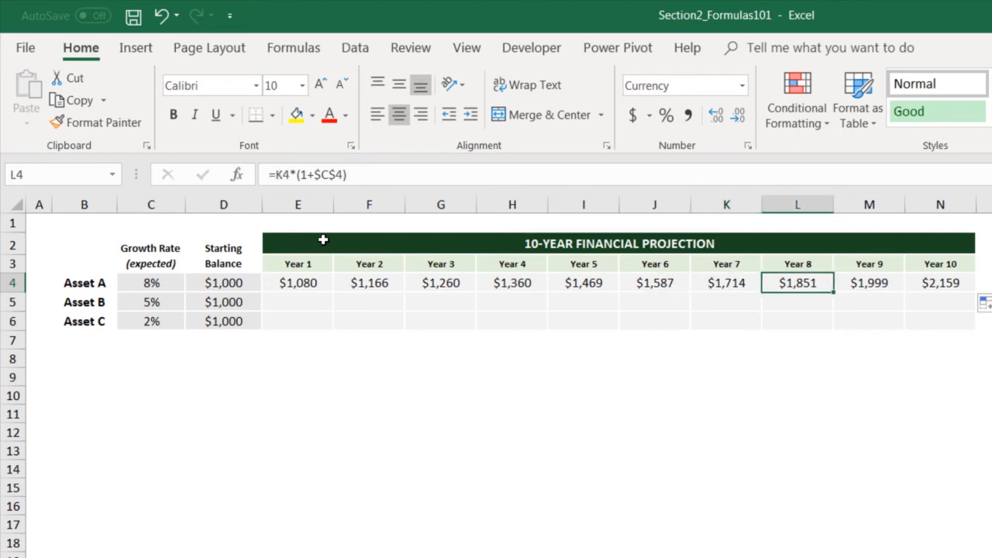
pyautogui.press('Right')
pyautogui.press('Right')
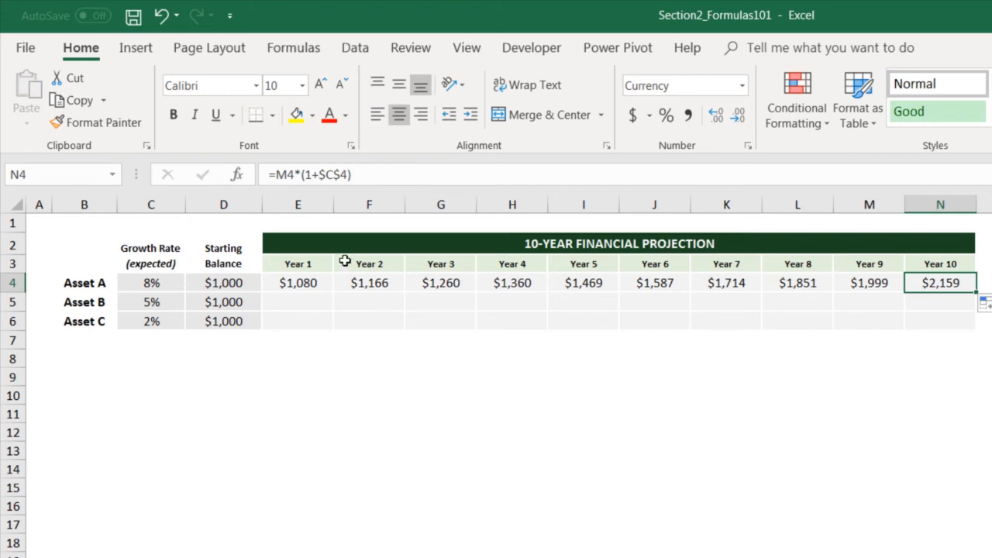
# Fill Asset A's formulas in E4:N4 down through the Asset B and Asset C rows and compare the copied rows.
pyautogui.press('Left')
pyautogui.press('Left')
pyautogui.press('Left')
pyautogui.press('Left')
pyautogui.press('Left')
pyautogui.press('Left')
pyautogui.press('Left')
pyautogui.press('Left')
pyautogui.press('Left')
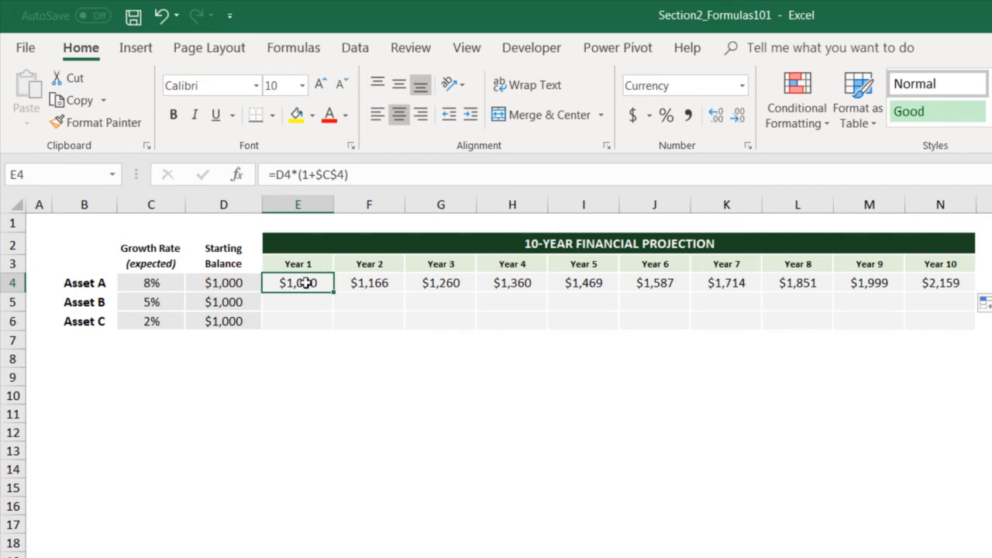
pyautogui.moveTo(303, 282); pyautogui.dragTo(976, 327)
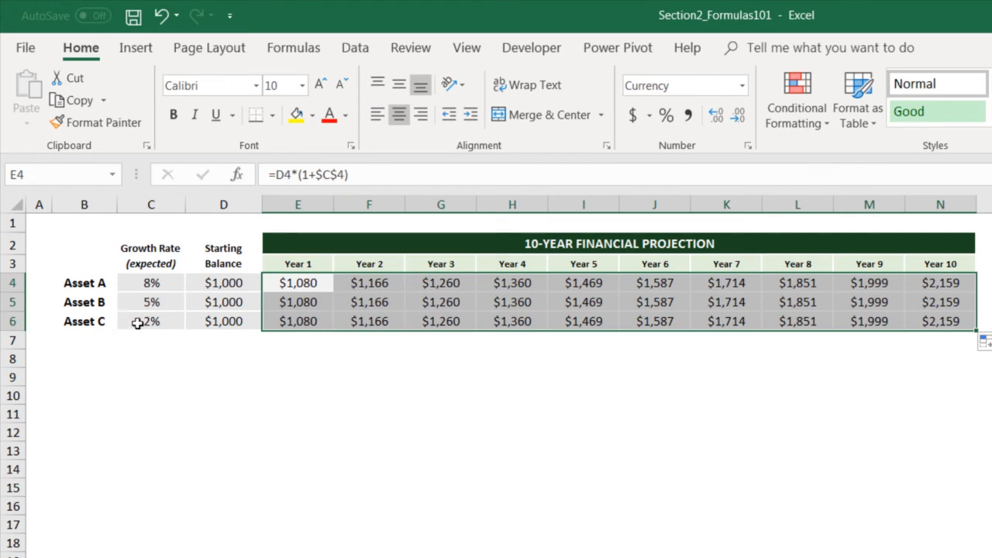
pyautogui.moveTo(271, 307); pyautogui.dragTo(922, 306)
pyautogui.moveTo(309, 321); pyautogui.dragTo(941, 321)
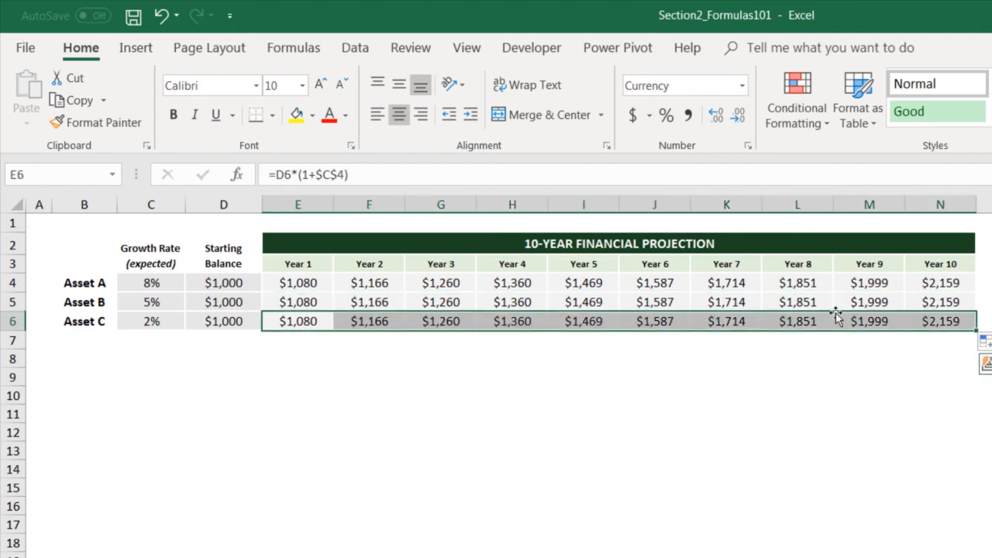
# Examine which cells Asset C's Year 3 formula in G6 refers to and undo the resulting cell format change.
pyautogui.click(436, 321)
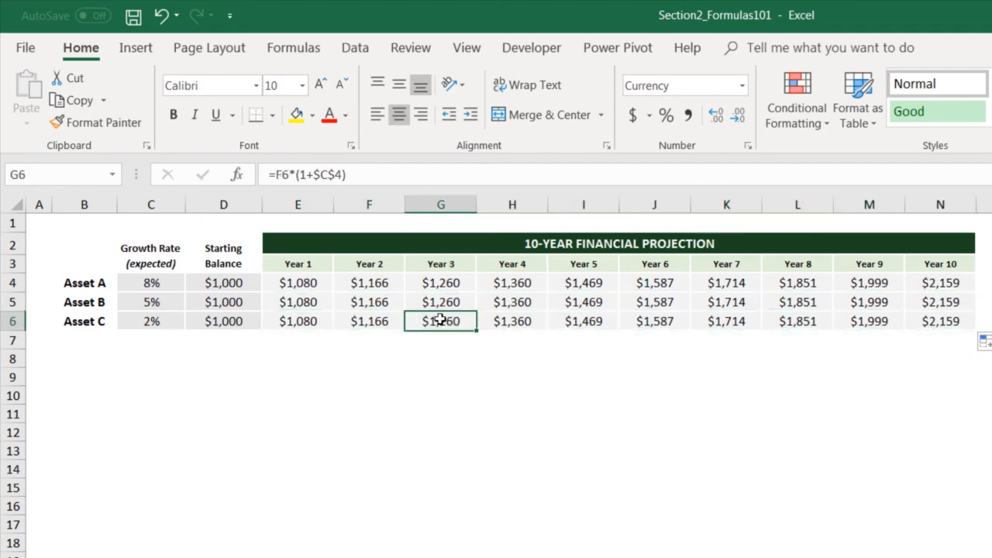
pyautogui.doubleClick(441, 320)
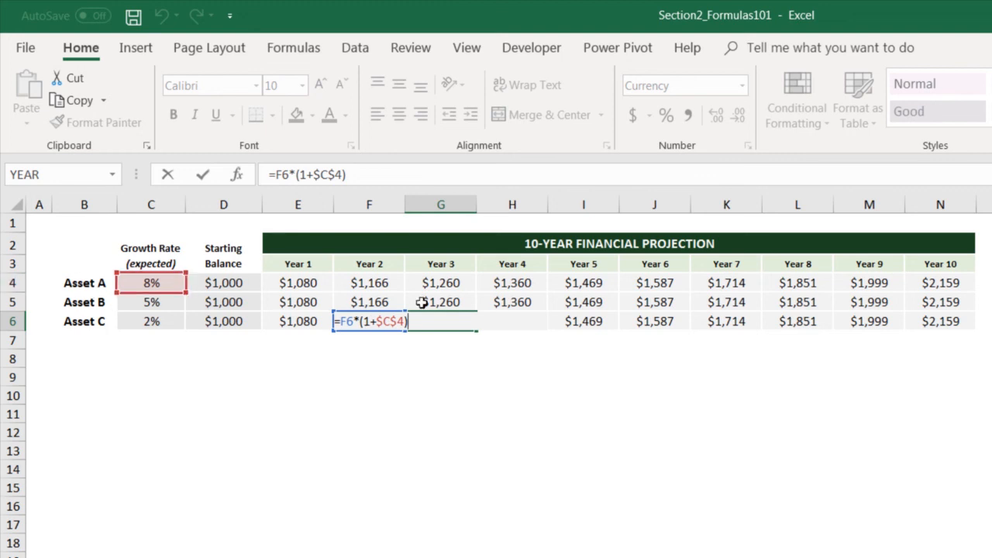
pyautogui.press('Return')
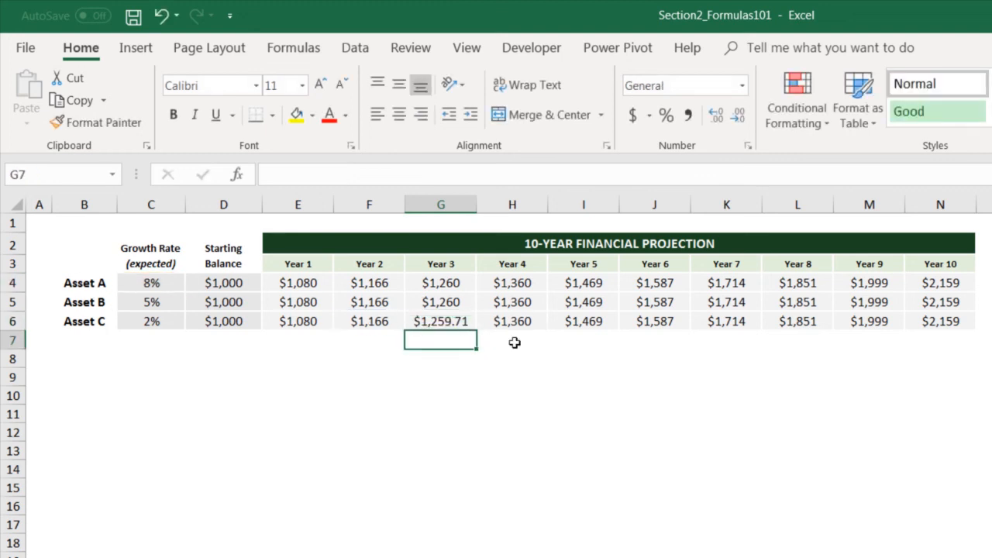
pyautogui.hotkey('ctrl', 'z')
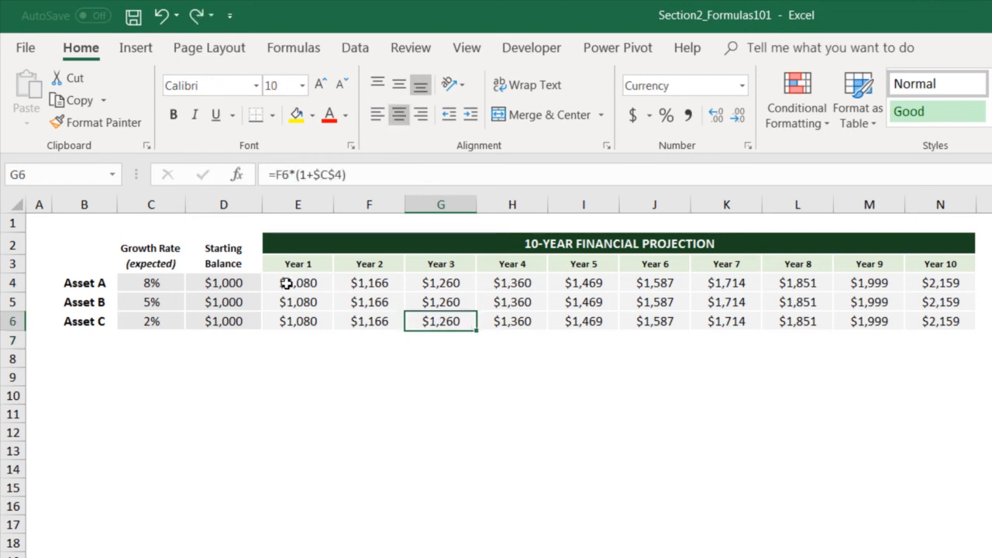
# Make only the column of the growth rate reference in E4 absolute so the formula reads =D4*(1+$C4).
pyautogui.click(284, 283)
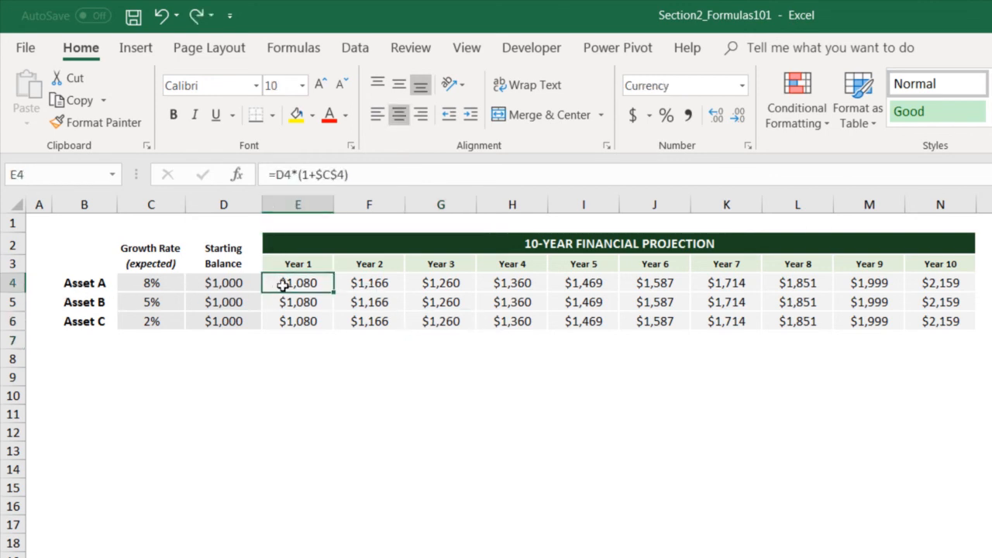
pyautogui.click(340, 174)
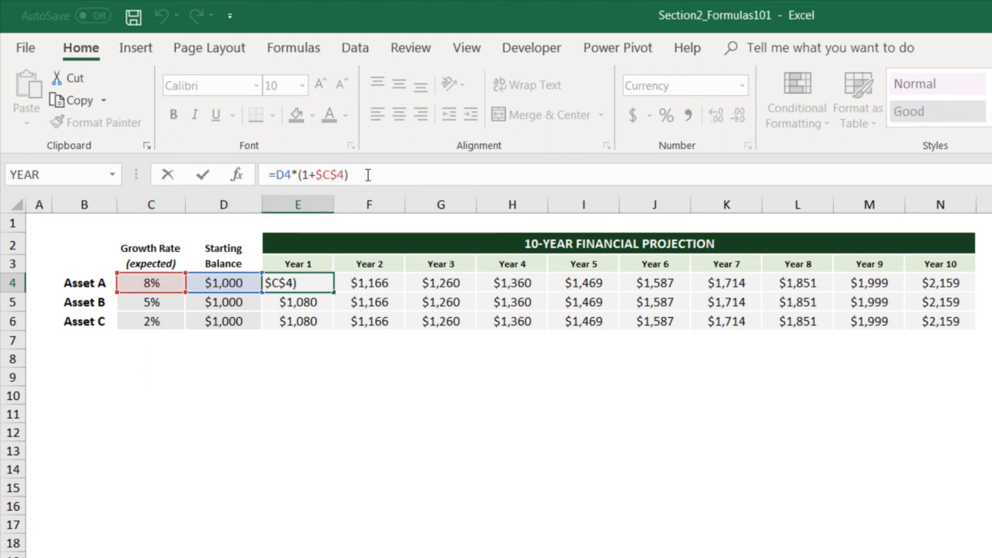
pyautogui.press('BackSpace')
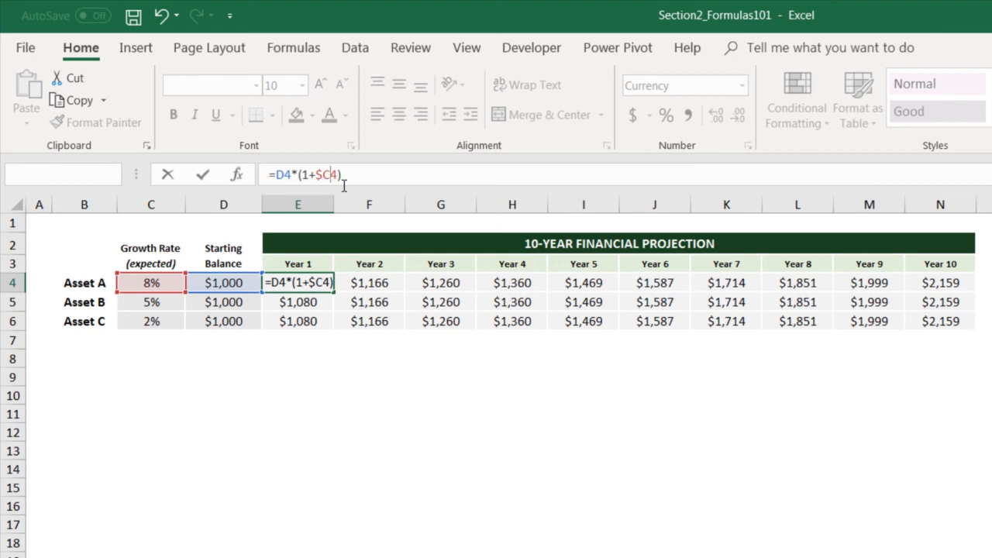
pyautogui.press('Return')
# Fill the mixed-reference formula from E4 across to Year 10 and down through Asset C, covering E4:N6.
pyautogui.click(324, 280)
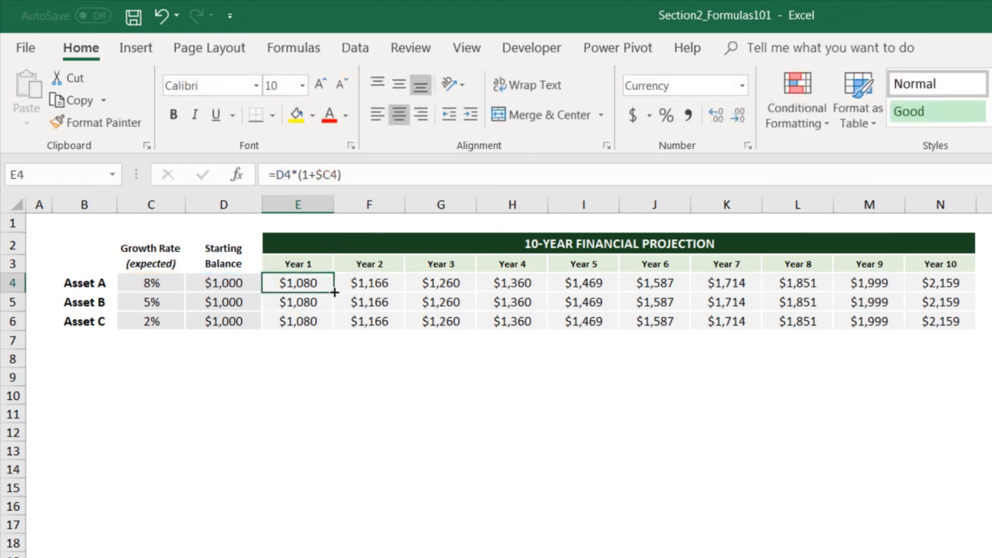
pyautogui.moveTo(333, 293); pyautogui.dragTo(964, 290)
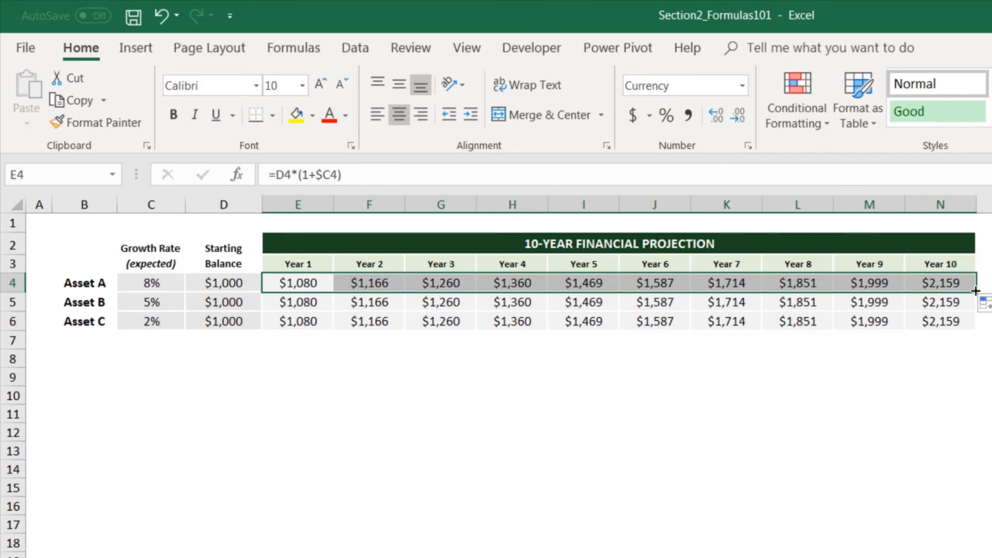
pyautogui.moveTo(975, 290); pyautogui.dragTo(978, 325)
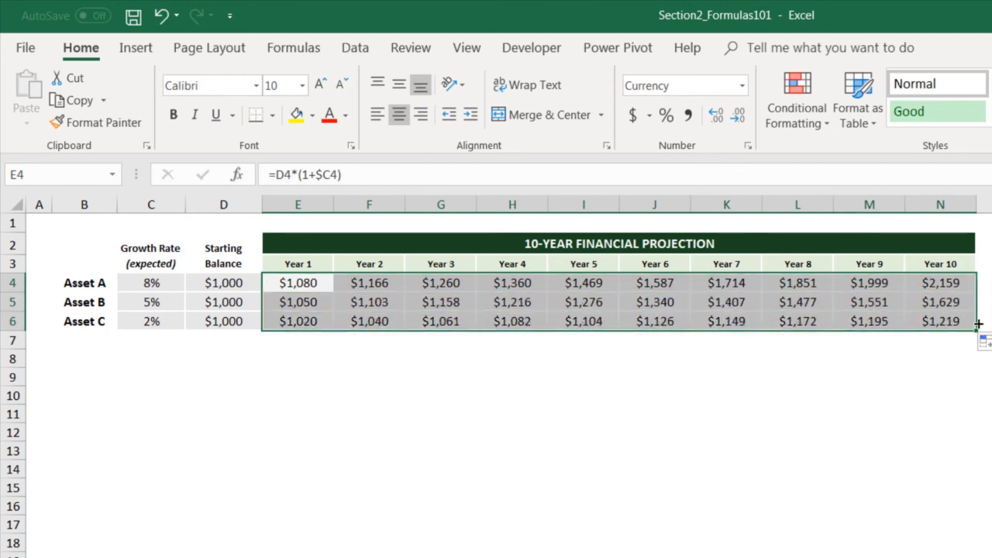
# Examine which cells Asset C's Year 2 formula in F6 refers to.
pyautogui.click(381, 322)
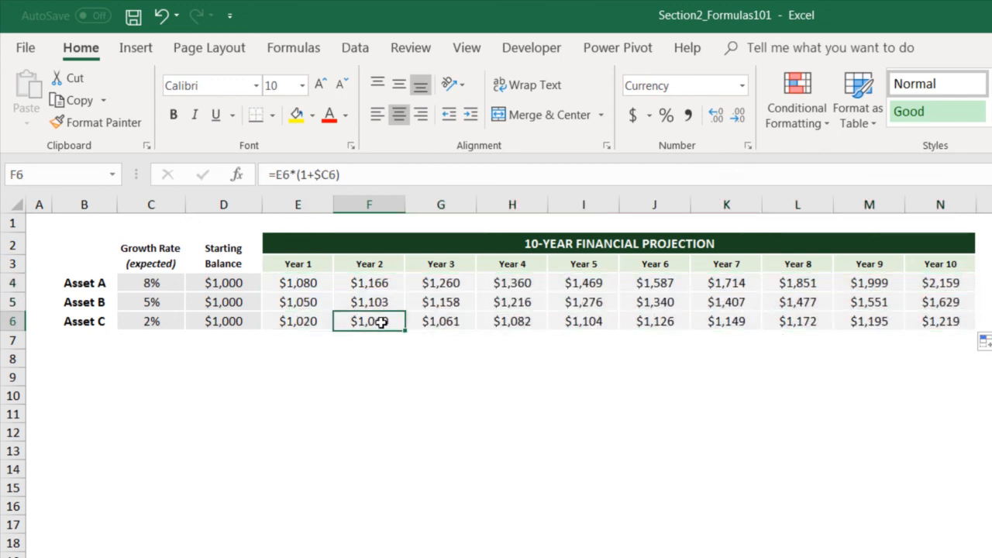
pyautogui.doubleClick(381, 323)
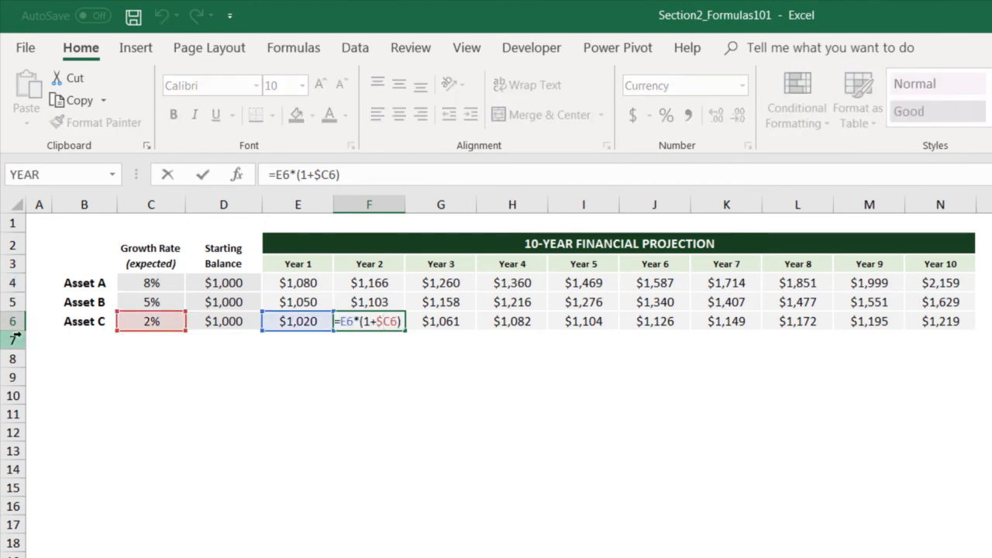
pyautogui.press('Return')
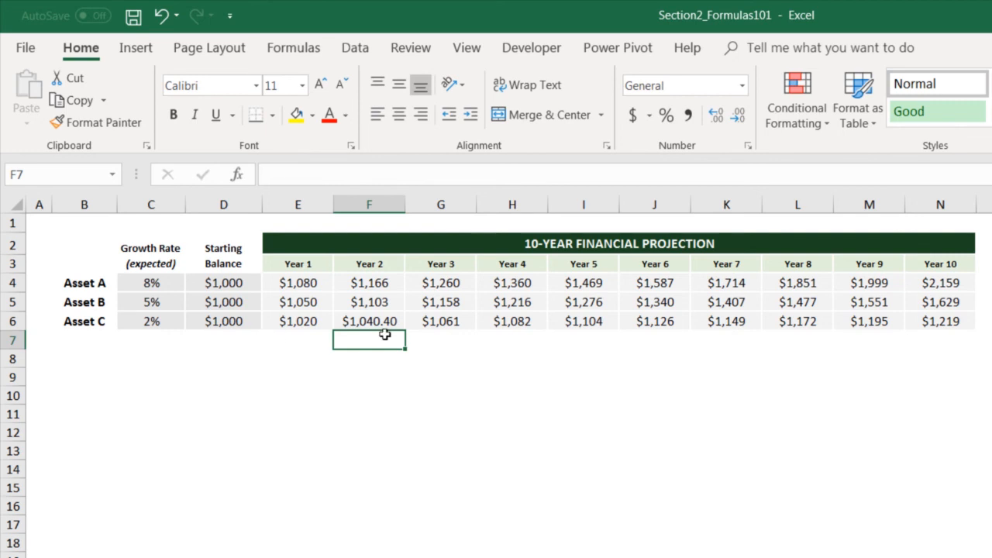